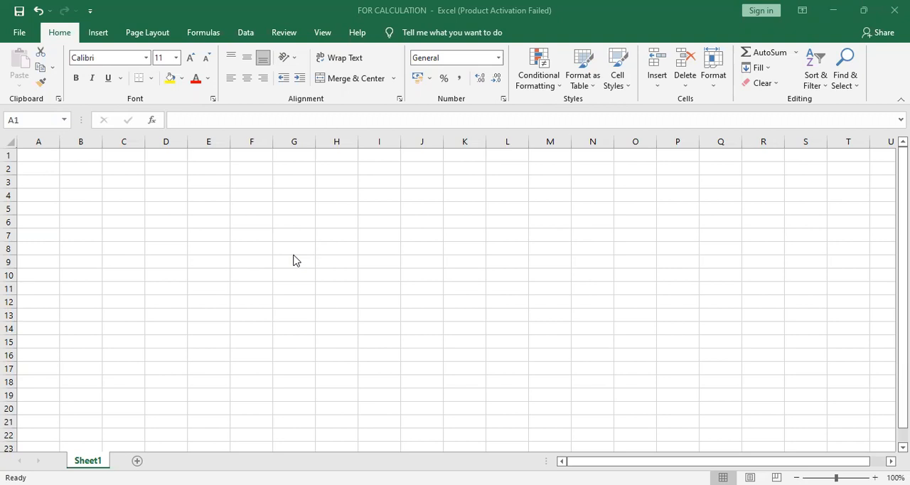
Step: Enter the heading "Sl No." in cell A1 and the serial numbers 1 to 10 in A2:A11
left_click(50, 156)
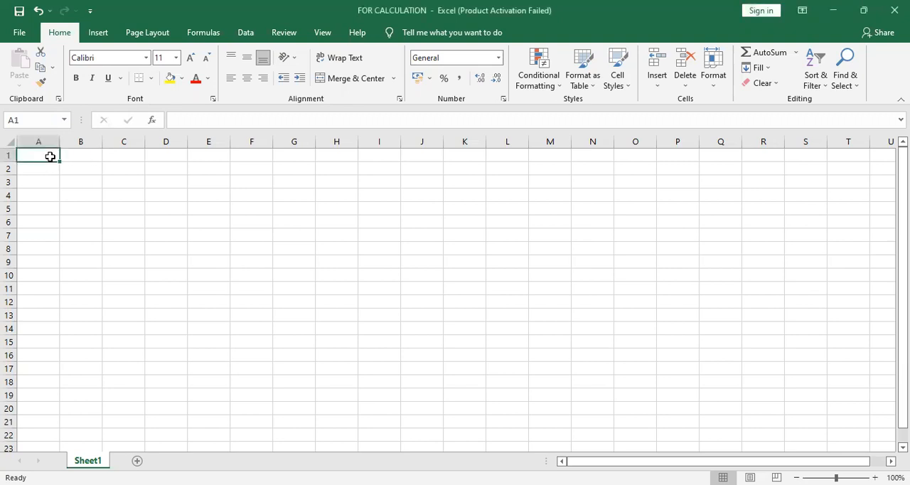
type("Sl")
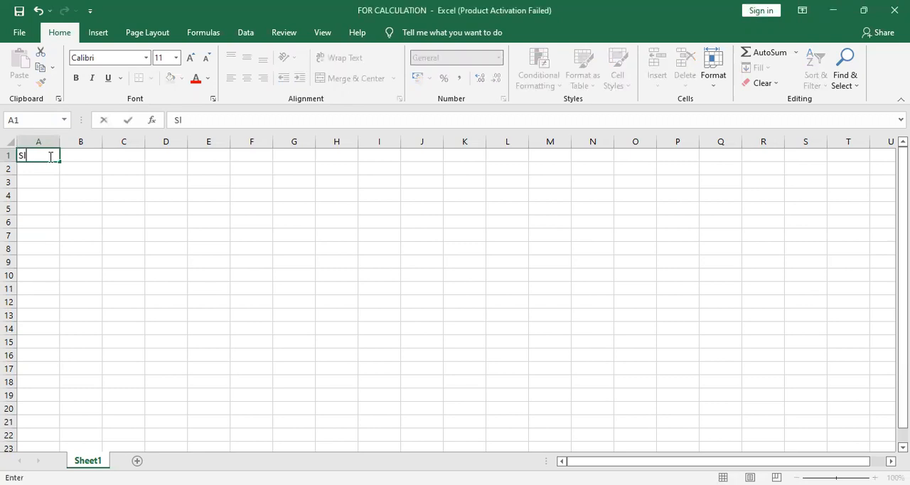
type(" No.")
key("Return")
type("1")
key("Return")
type("2")
key("Return")
type("3")
key("Return")
type("4")
key("Return")
type("5")
key("Return")
type("6")
key("Return")
type("7")
key("Return")
type("8")
key("Return")
type("9")
key("Return")
type("1")
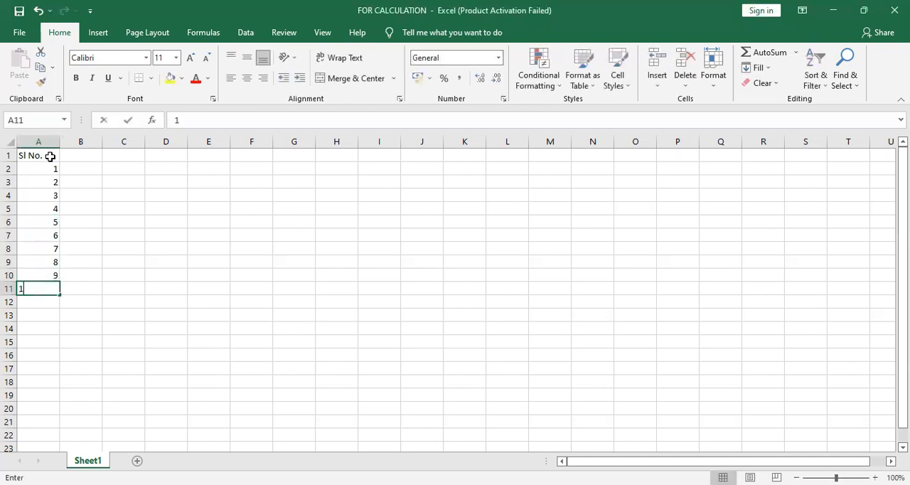
type("0")
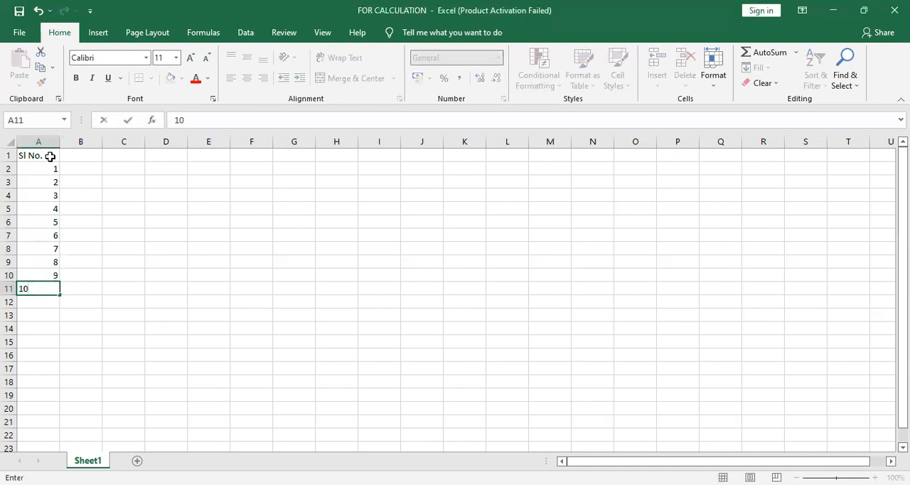
Step: Enter the heading "Weight" in cell B1 and the values 52, 55, 63, 72 and 51 in B2:B6
left_click(95, 155)
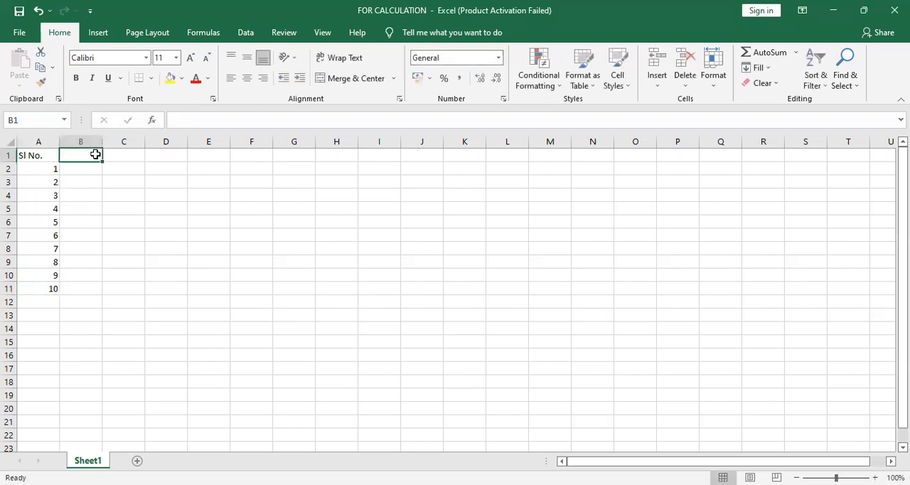
type("Weight")
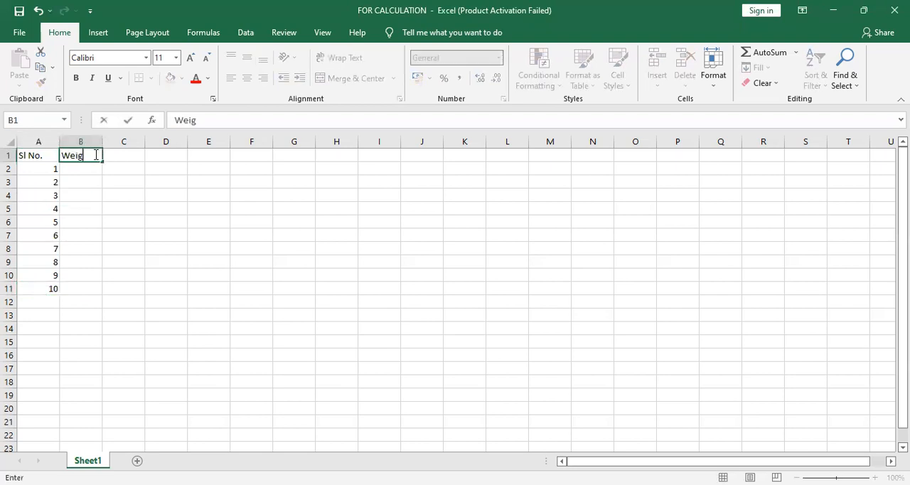
left_click(84, 169)
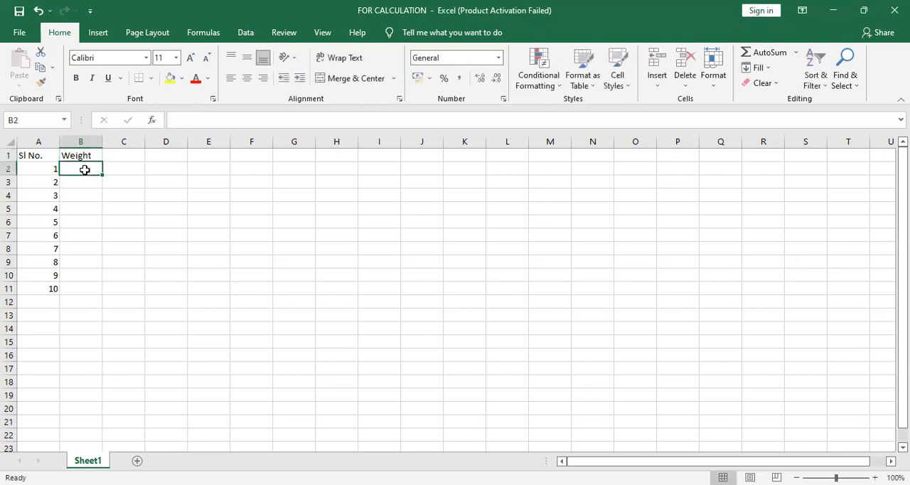
type("52")
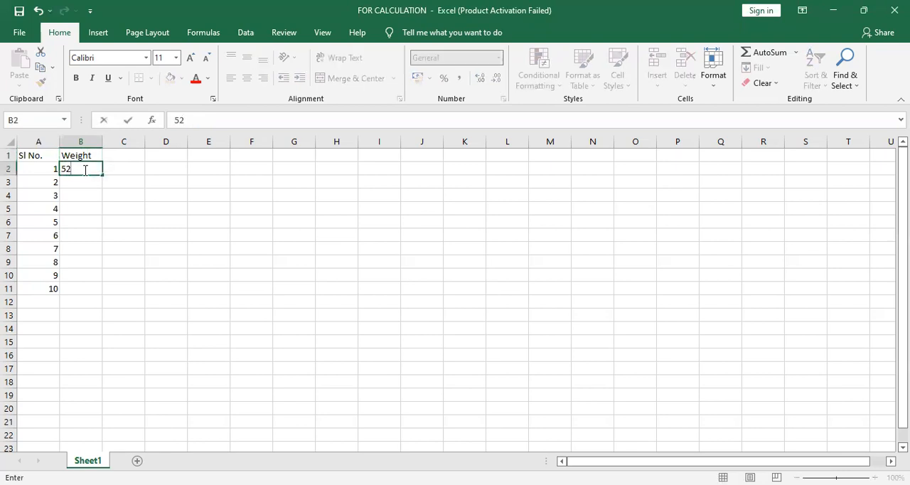
key("Return")
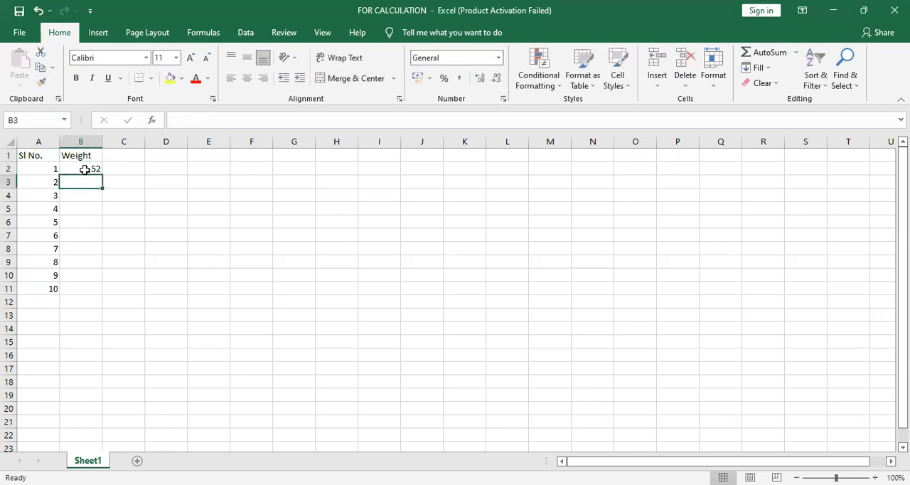
type("55")
key("Return")
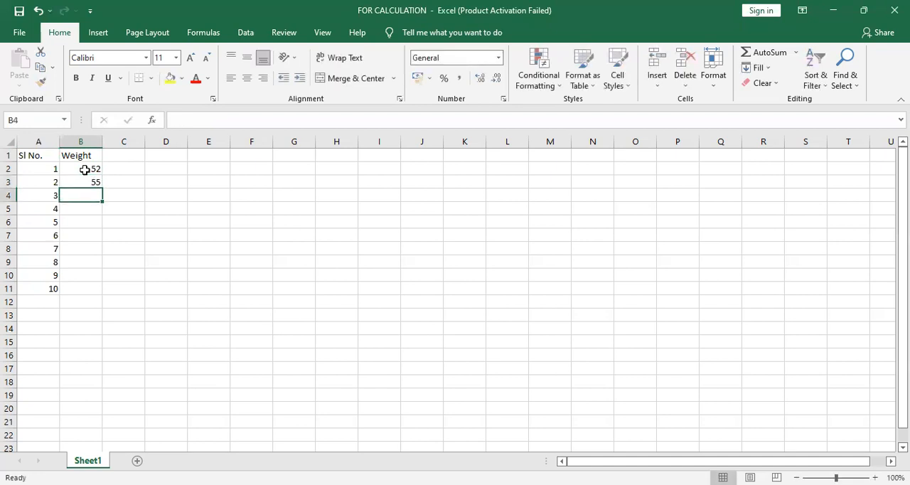
type("63")
key("Return")
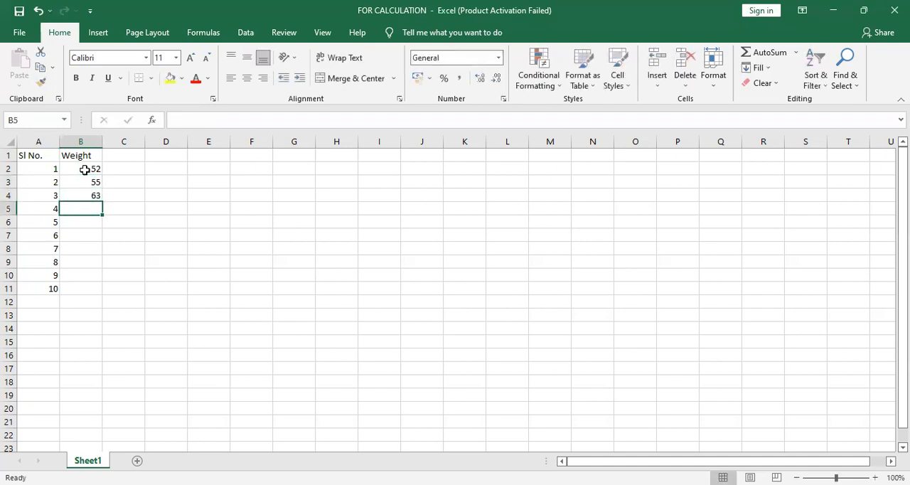
type("72")
key("Return")
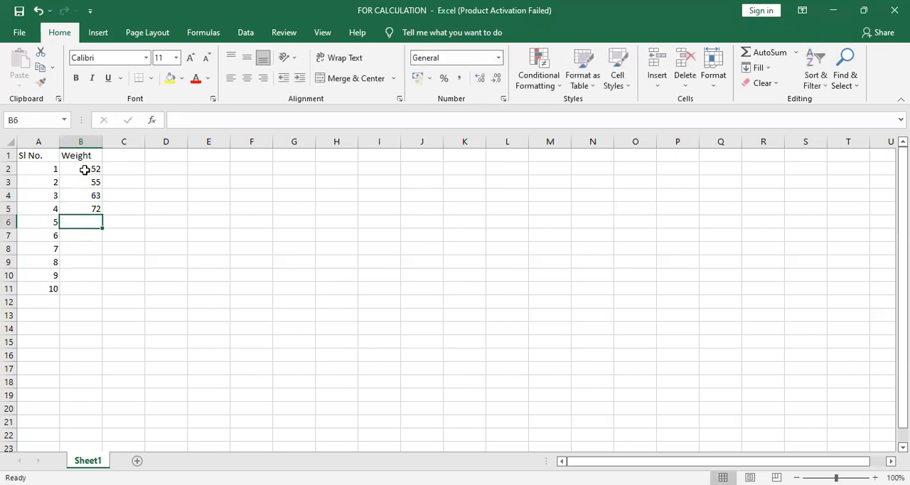
type("51")
key("Return")
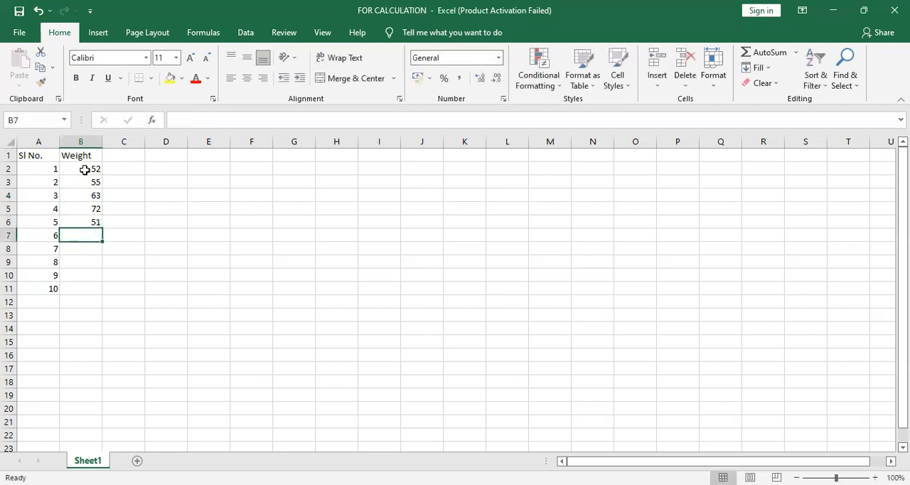
Step: Complete the Weight column with the values 56, 65, 59, 68 and 71 in B7:B11
type("56")
key("Return")
type("65")
key("Return")
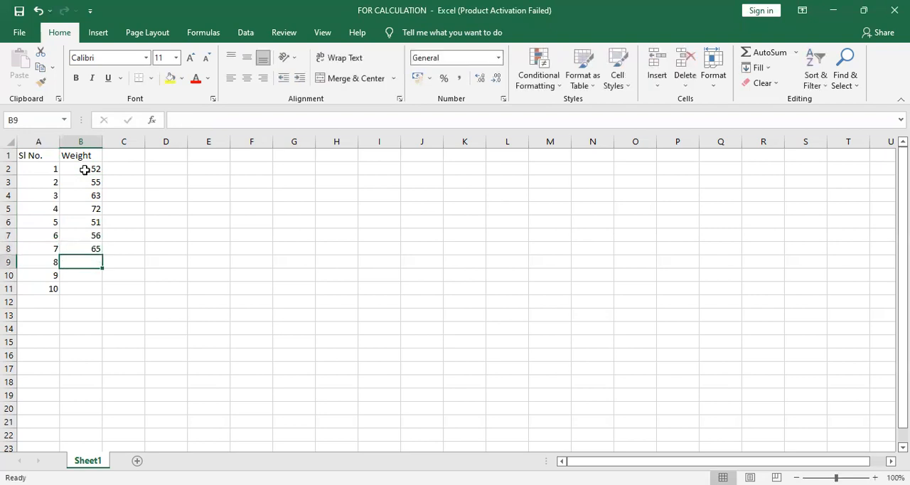
type("59")
key("Return")
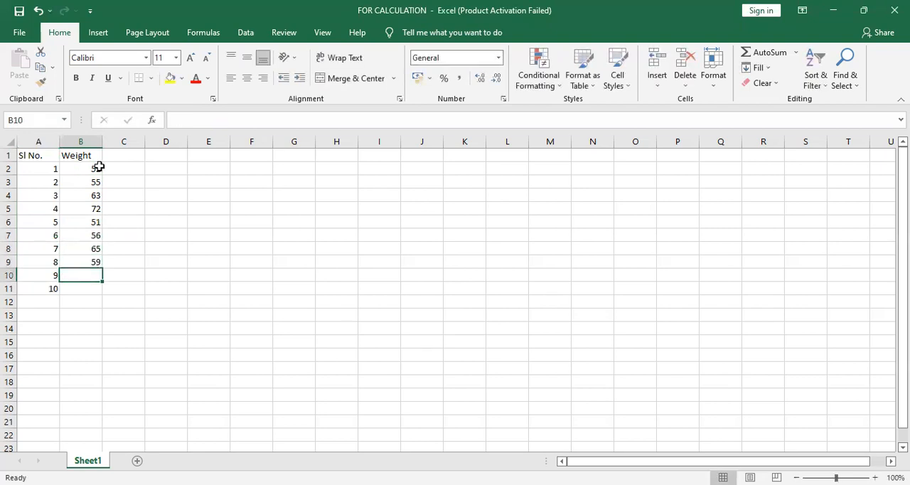
type("68")
key("Return")
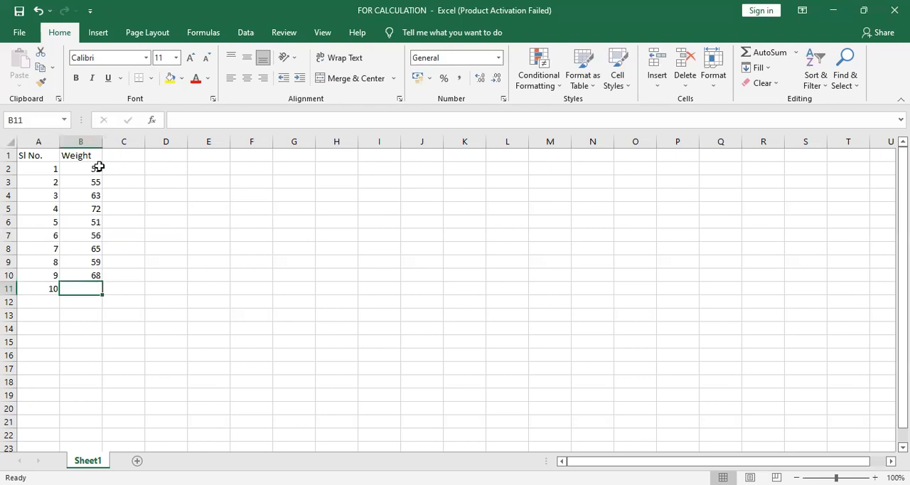
type("71")
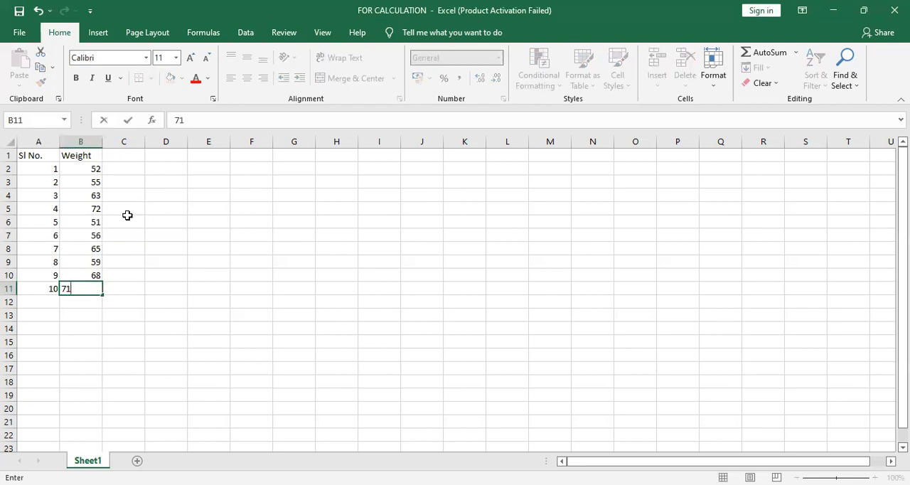
left_click(126, 157)
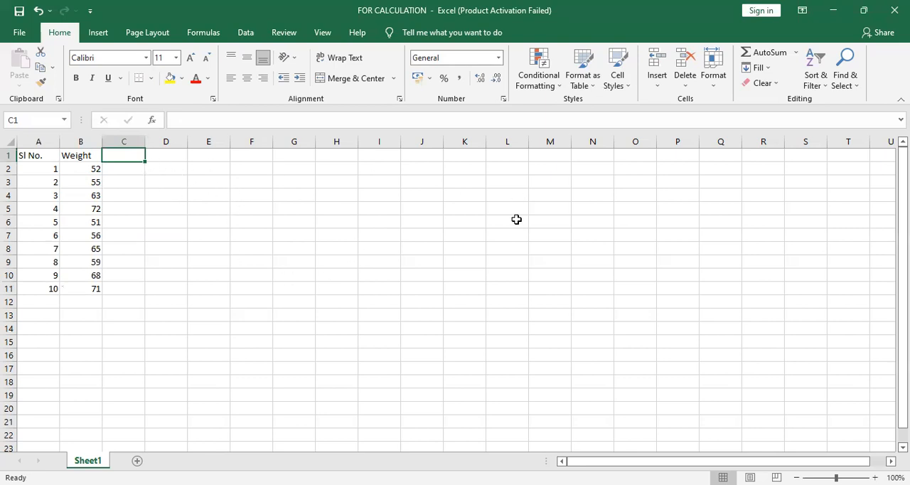
Step: Calculate the skewness of the weights in cell D3 with the formula =SKEW(B2:B11)
left_click(162, 186)
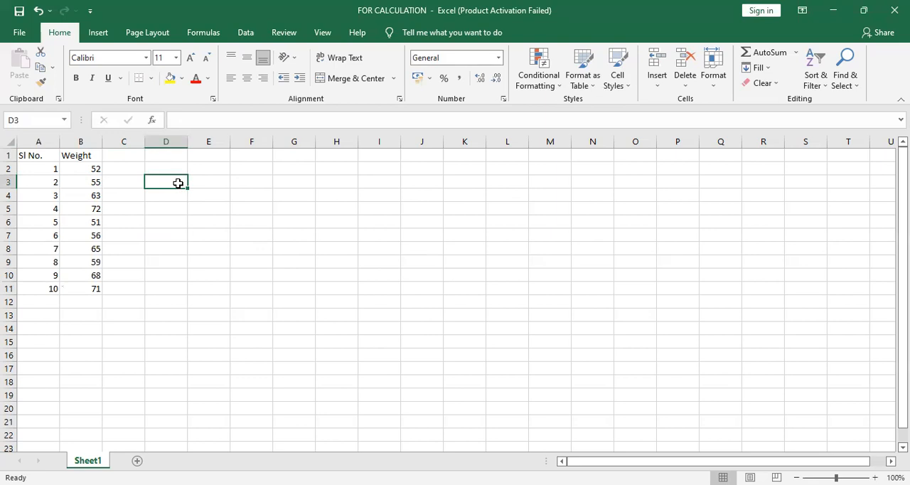
type("=")
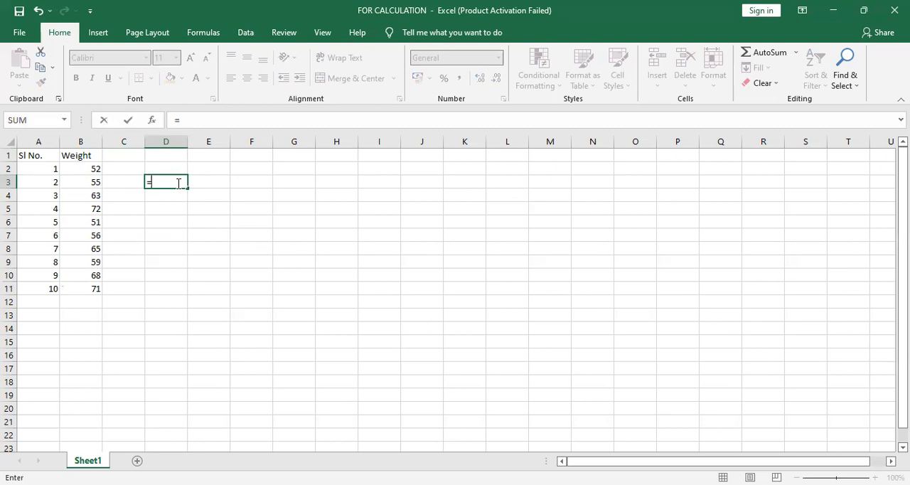
type("sk")
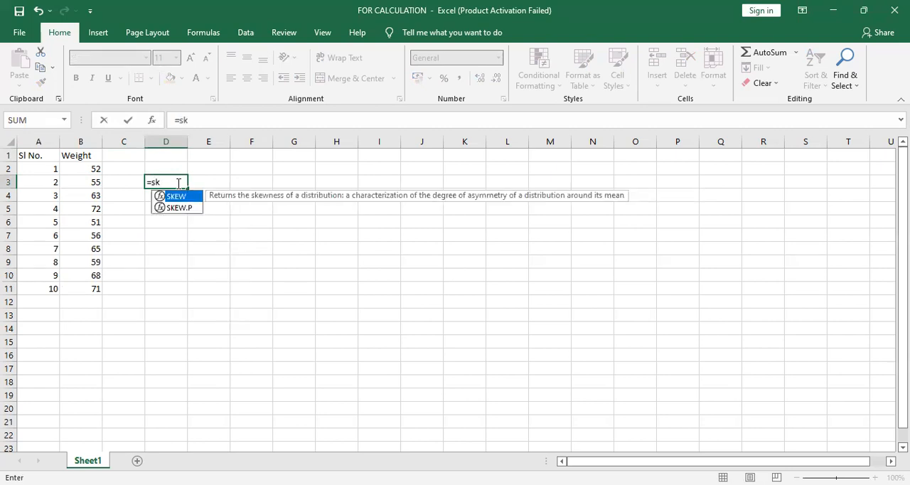
type("ew")
left_click(182, 208)
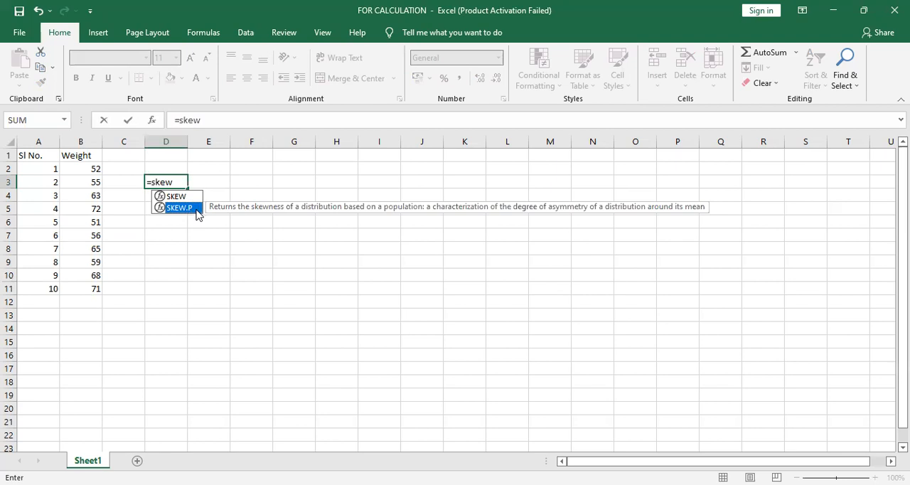
left_click(176, 197)
double_click(177, 197)
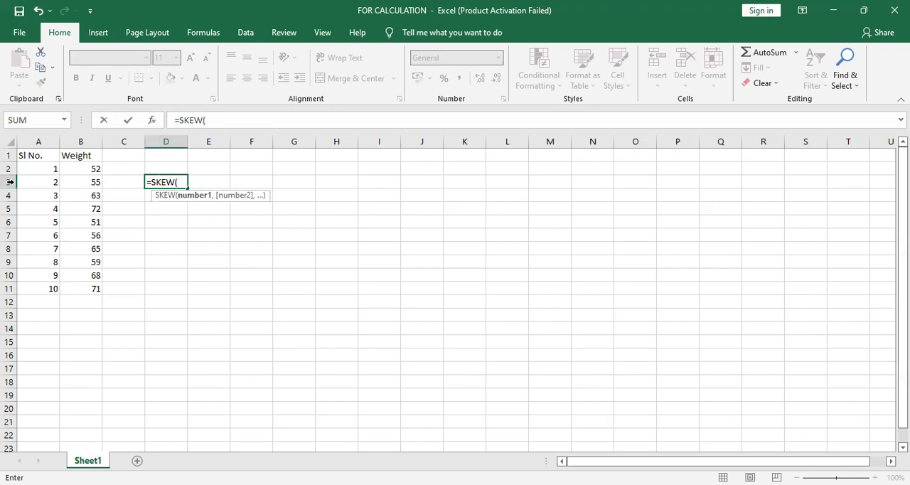
left_click(83, 169)
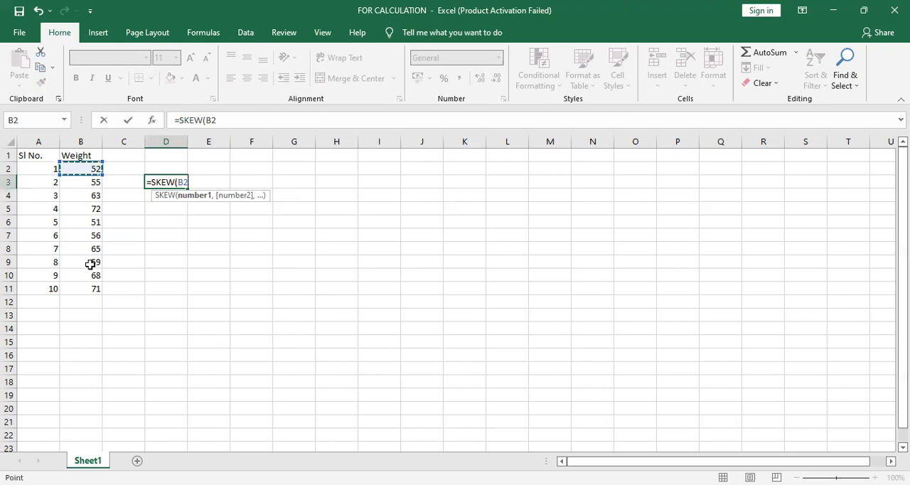
left_click(92, 287, "shift")
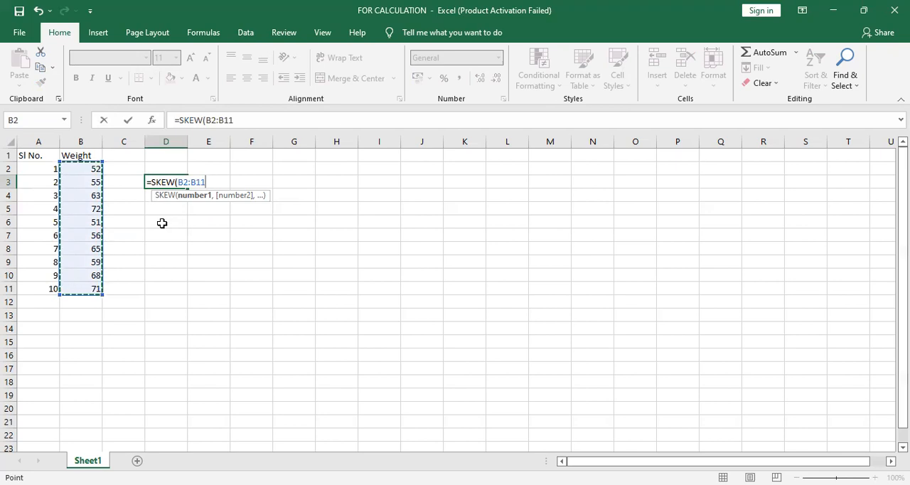
type(")")
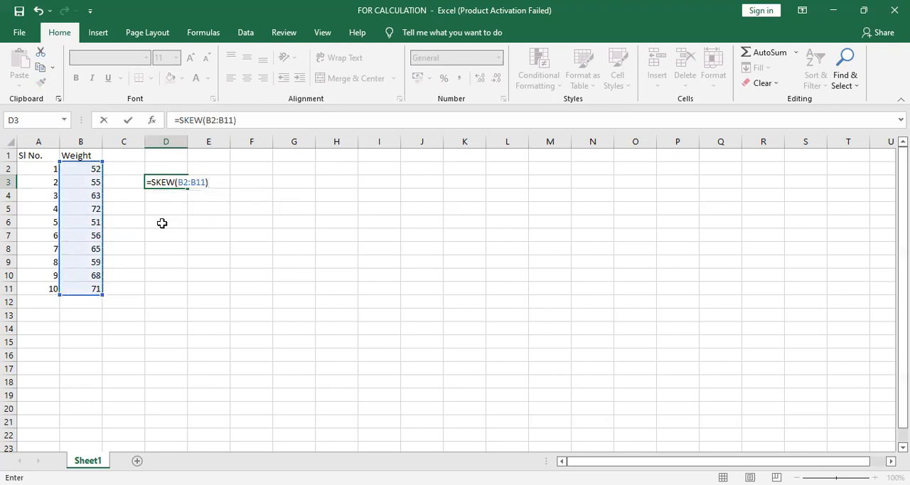
key("Return")
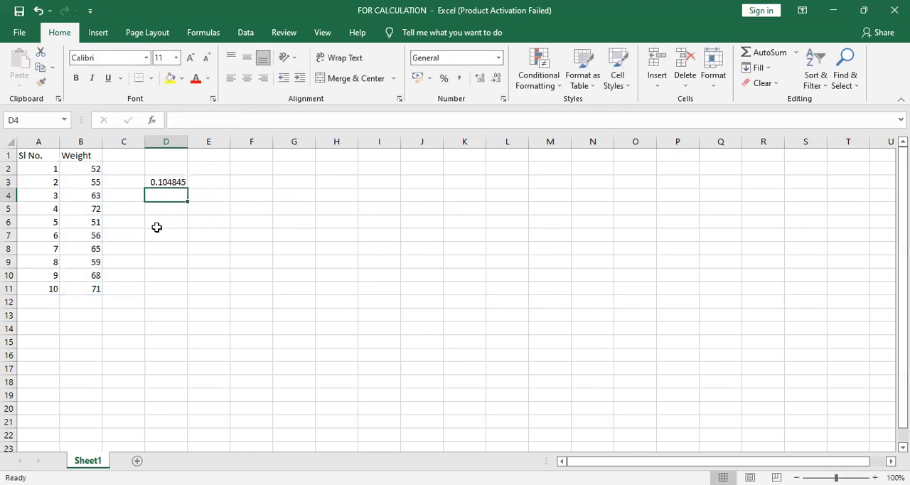
left_click(164, 182)
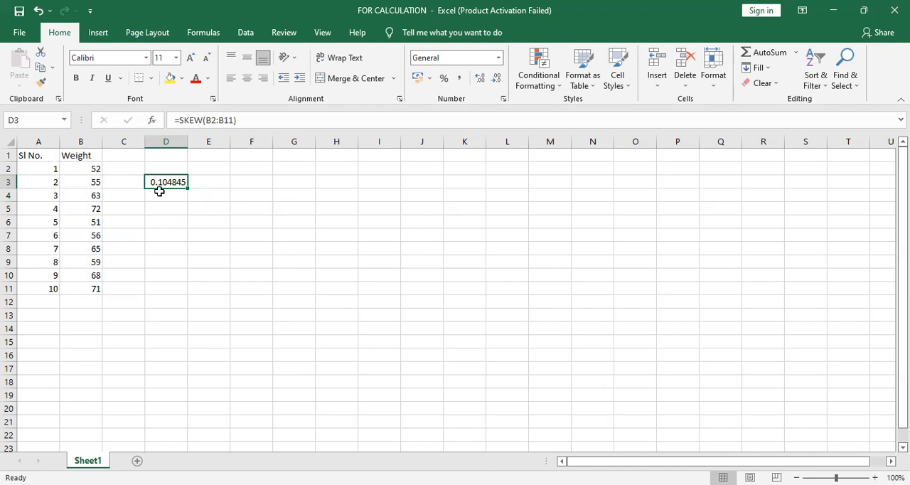